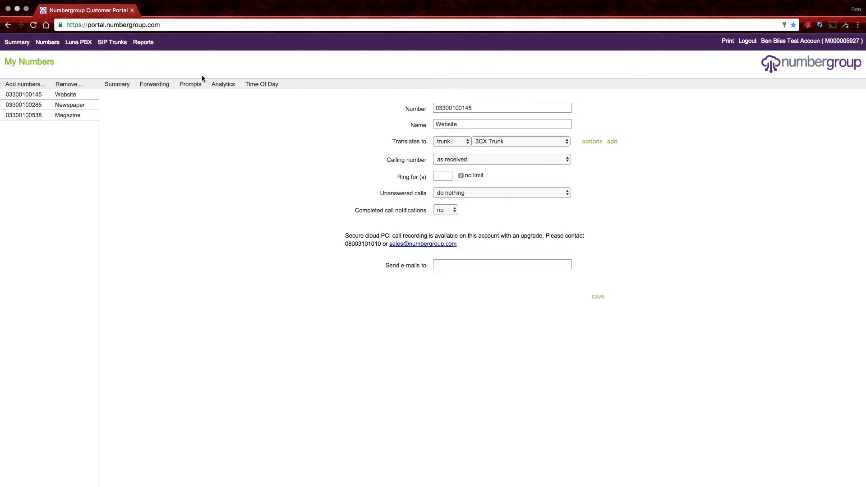
Step: Create a conference on the Luna PBX, name it Supplier catchup, and save it
click(84, 45)
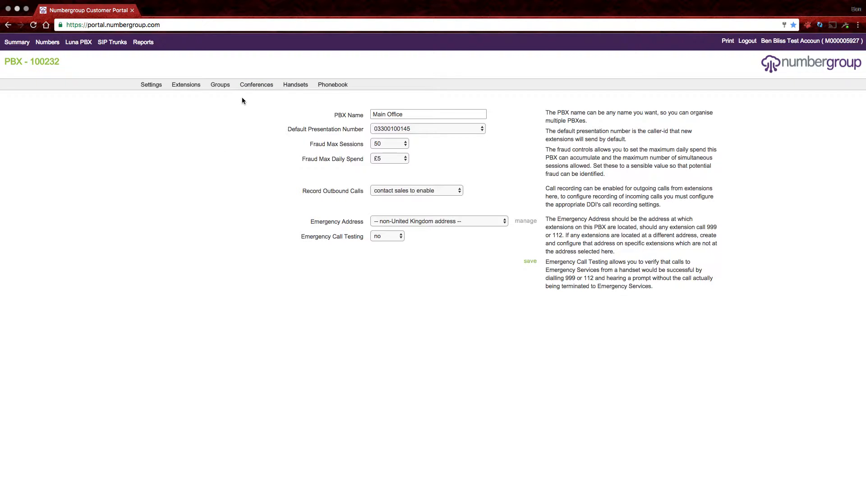
click(264, 87)
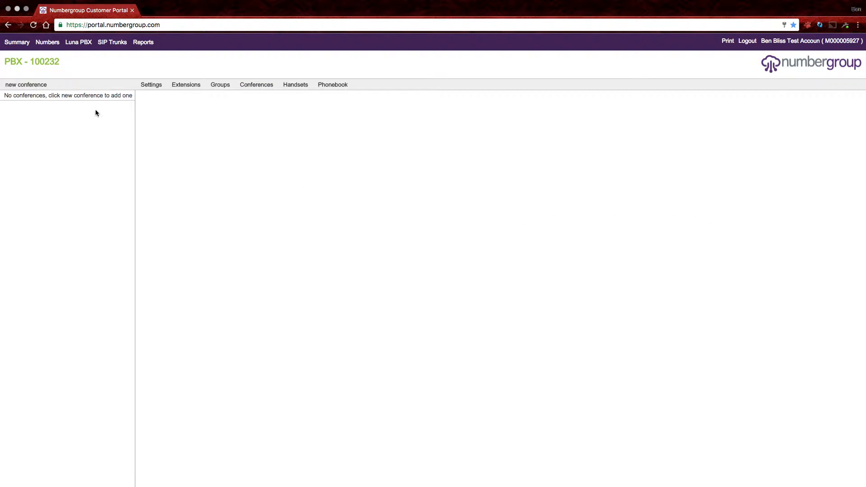
click(23, 85)
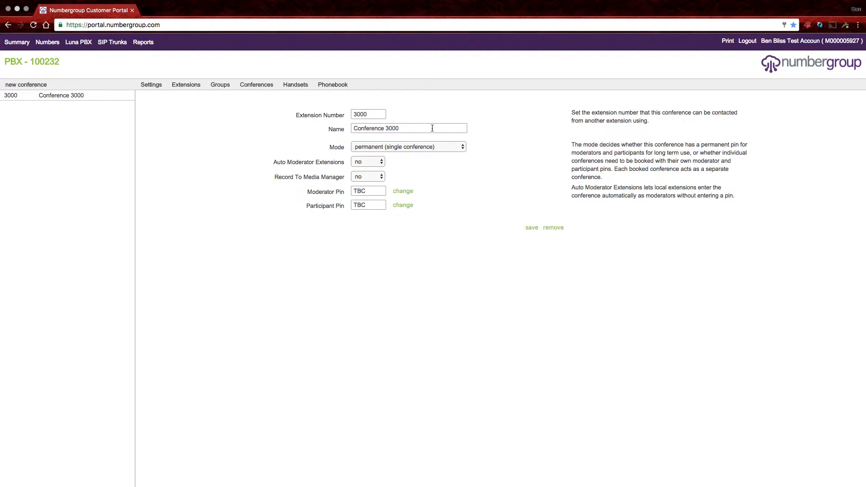
drag(433, 129, 226, 117)
text(S)
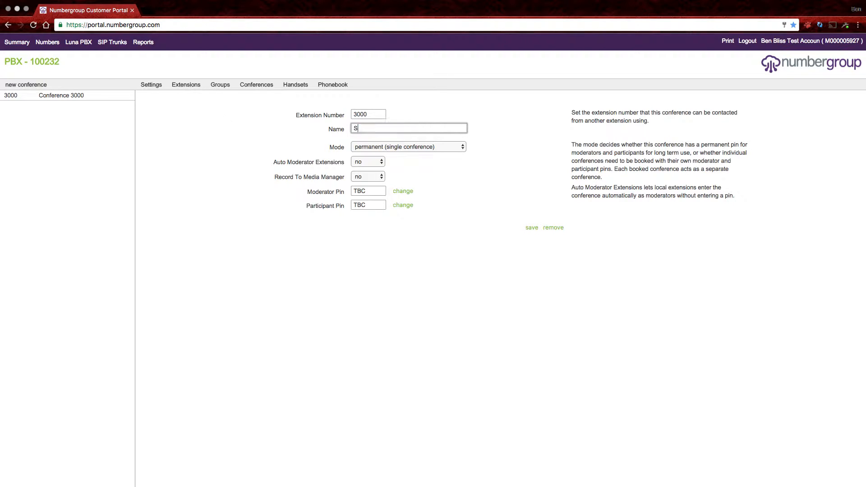
text(upplier catchup)
click(531, 228)
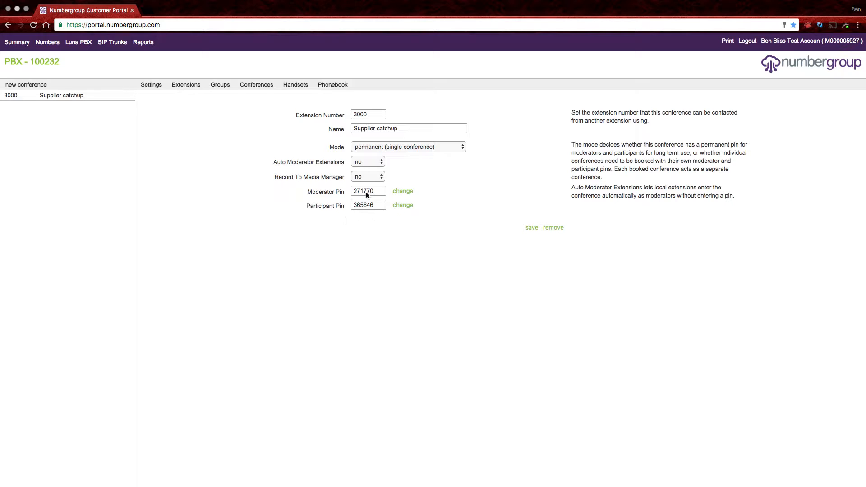
Step: Review the Supplier catchup conference's mode options, keeping permanent (single conference) selected
click(417, 147)
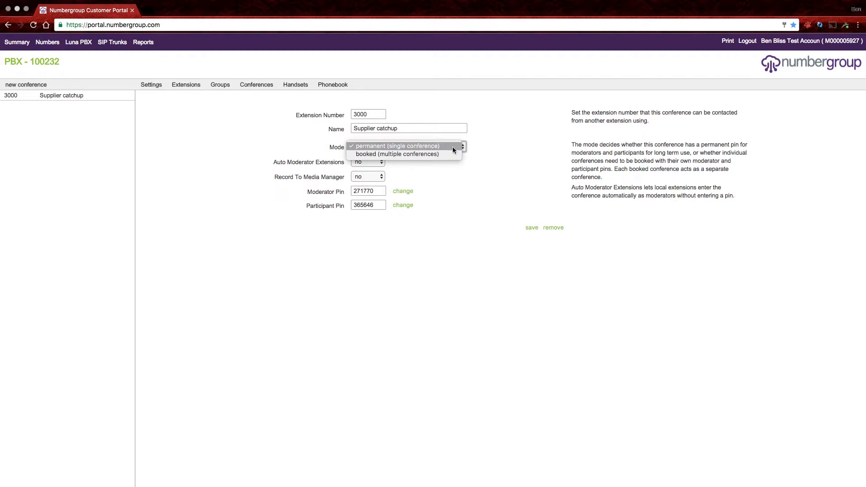
click(432, 146)
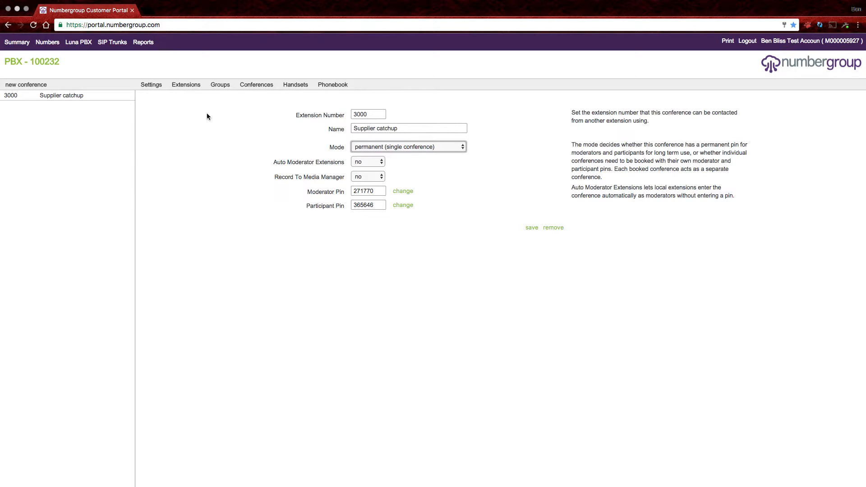
click(280, 117)
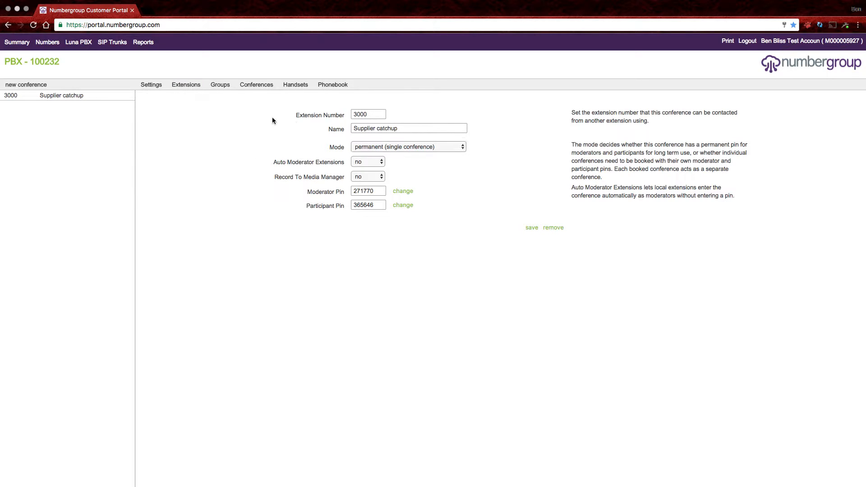
Step: Add a second conference and name it Meeting room 1
click(37, 85)
drag(409, 129, 299, 119)
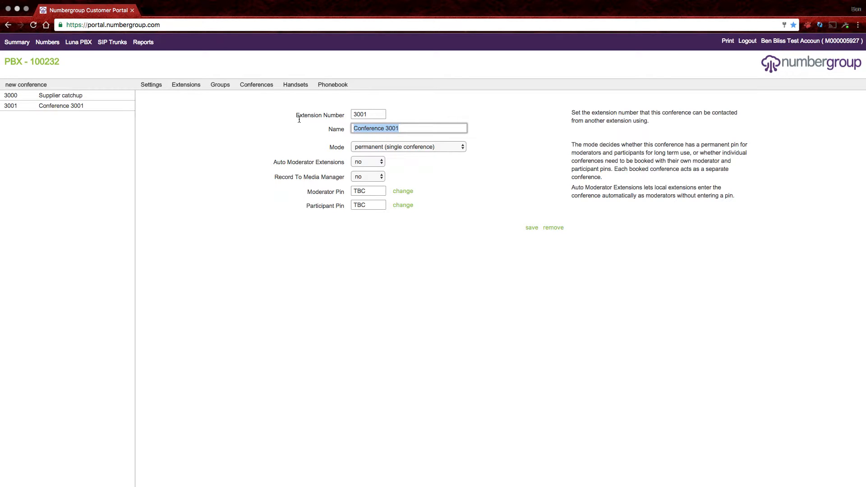
text(Meettin)
key(BackSpace)
key(BackSpace)
key(BackSpace)
text(ing rom)
key(BackSpace)
key(BackSpace)
text(om 1)
Step: Set the Meeting room 1 conference's mode to booked (multiple conferences) and save it
click(391, 147)
click(389, 154)
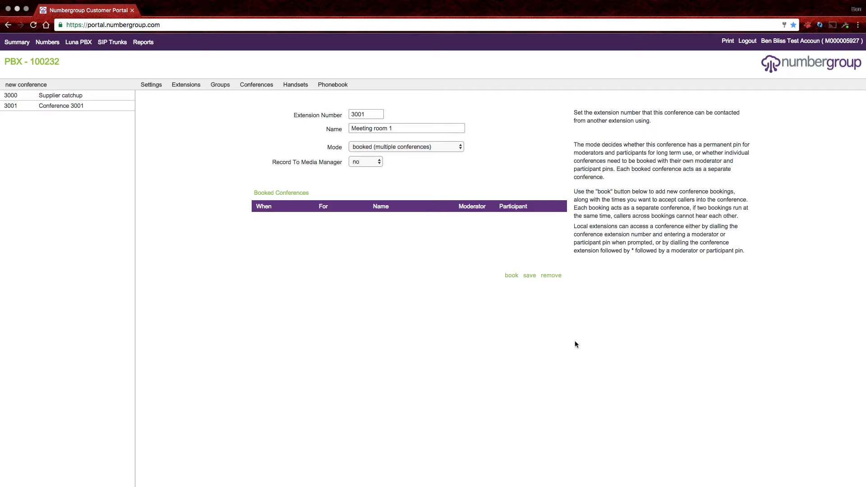
click(534, 279)
Step: Add a booking to Meeting room 1 that starts on 2016-11-15 at 13:00
click(512, 276)
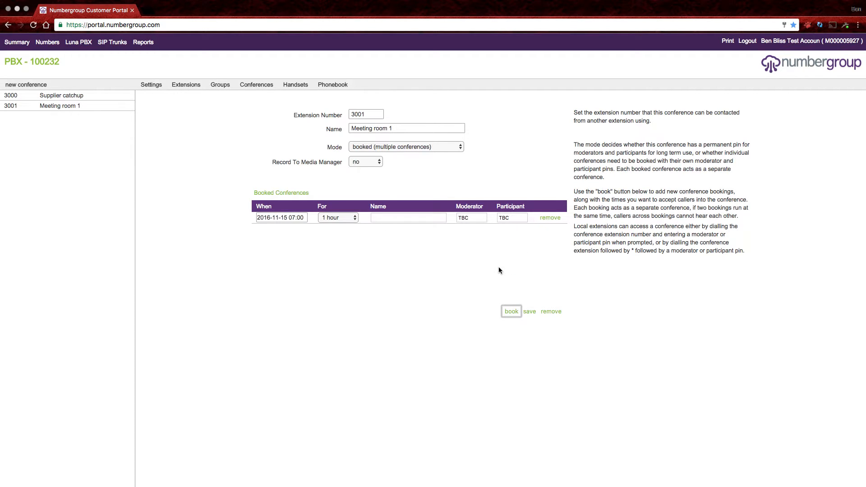
click(306, 218)
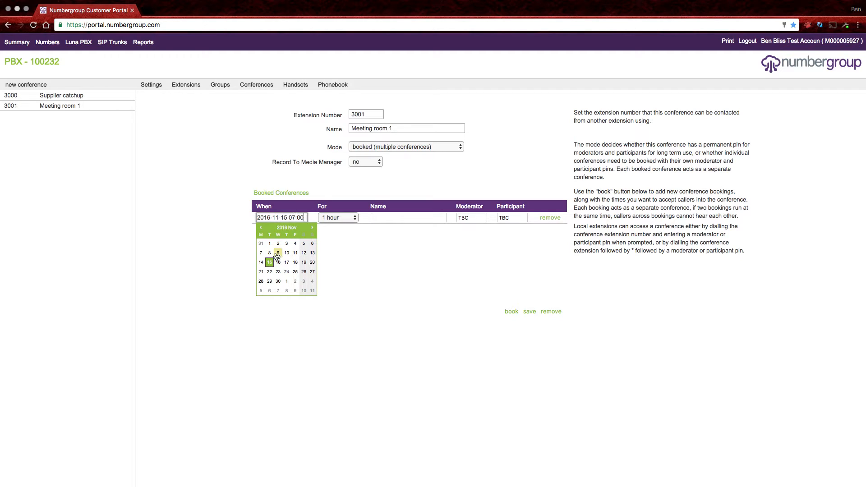
drag(304, 218, 288, 218)
text(13:00)
click(356, 226)
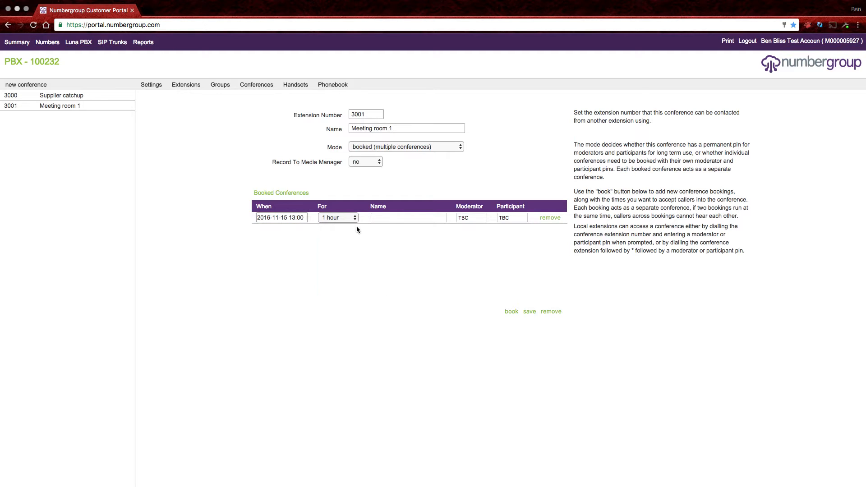
Step: Give the Meeting room 1 booking a duration of 2 hours and the name Remote workers catchup, and save it
click(354, 221)
click(378, 215)
click(384, 217)
text(Remote workers catchup)
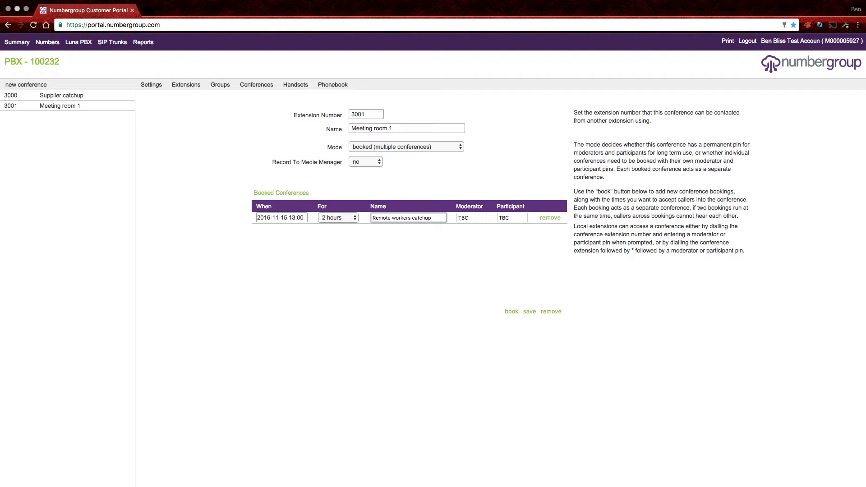
click(475, 269)
click(530, 313)
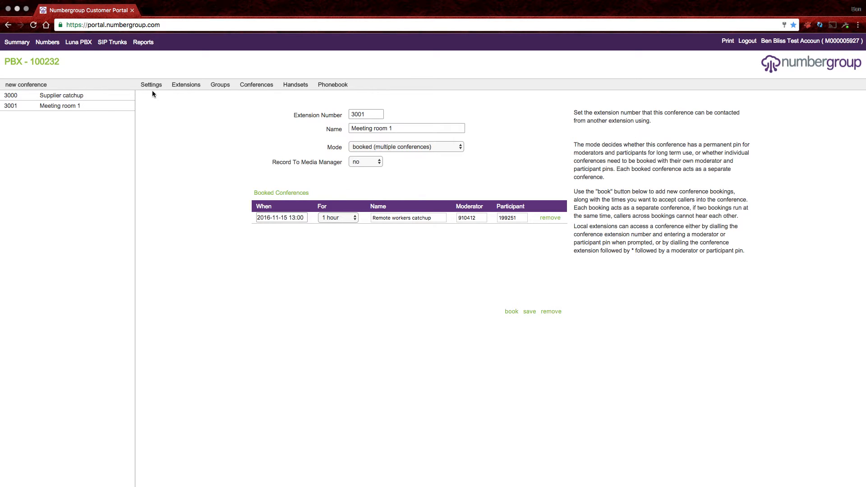
Step: Route the Website number to the PBX conference 3000: Supplier catchup and save the forwarding
click(54, 46)
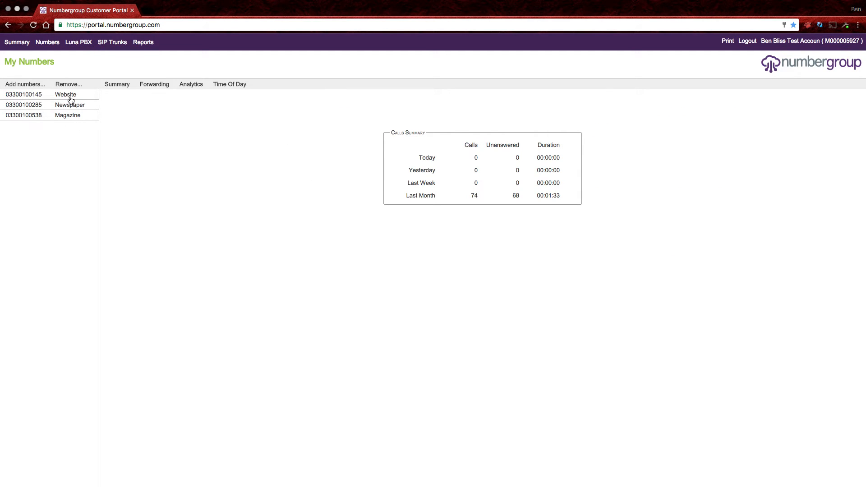
click(70, 98)
click(464, 144)
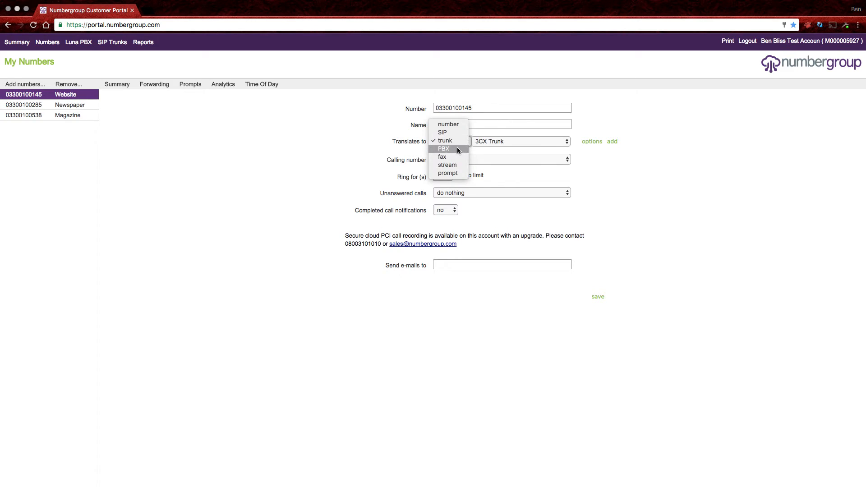
click(457, 148)
click(517, 143)
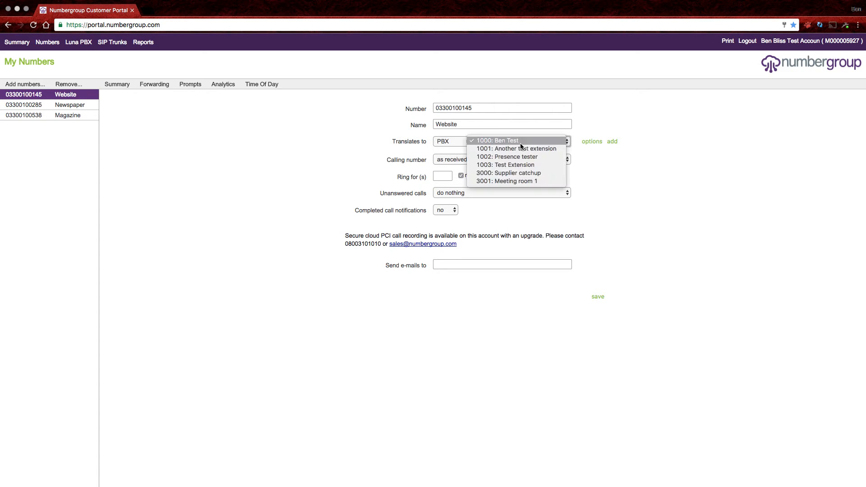
click(519, 174)
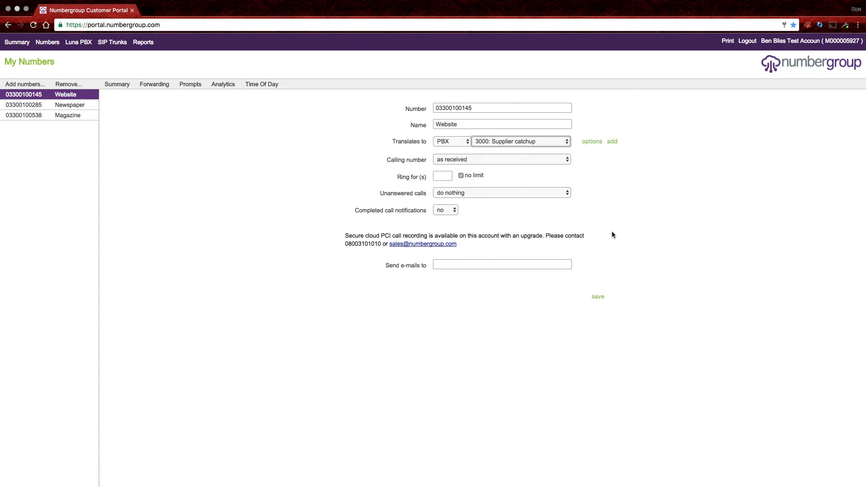
click(606, 299)
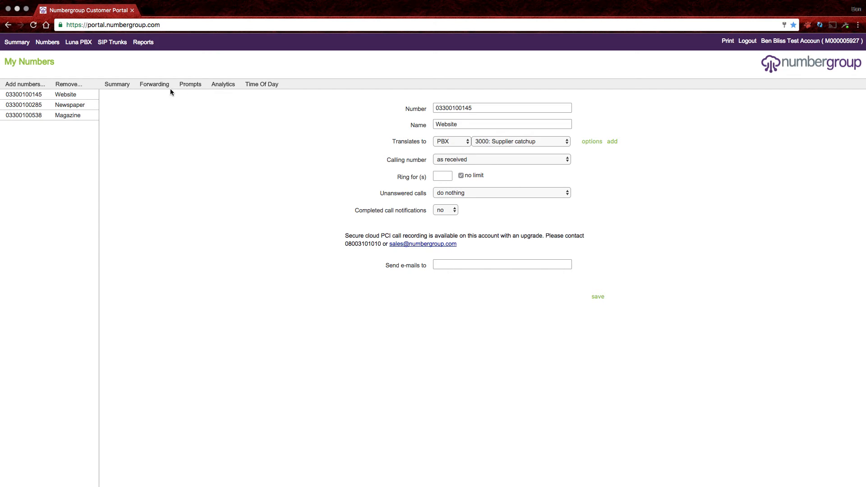
Step: Open the Supplier catchup conference's settings on the Luna PBX for review
click(71, 46)
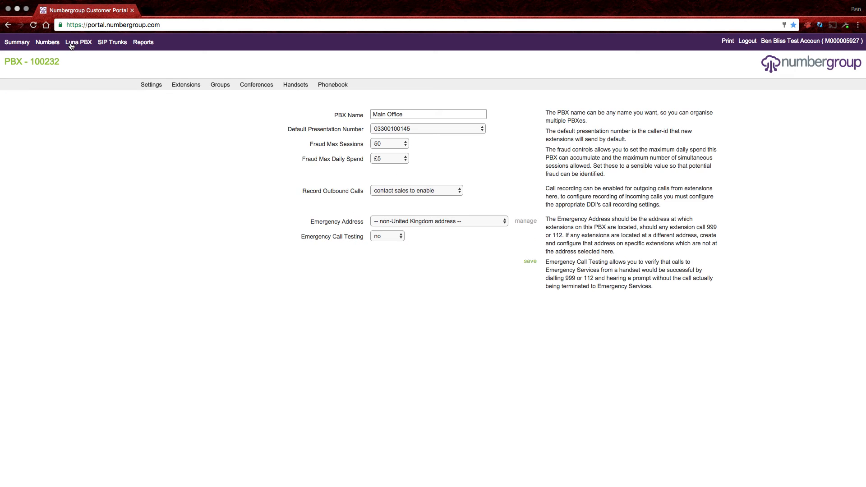
click(255, 87)
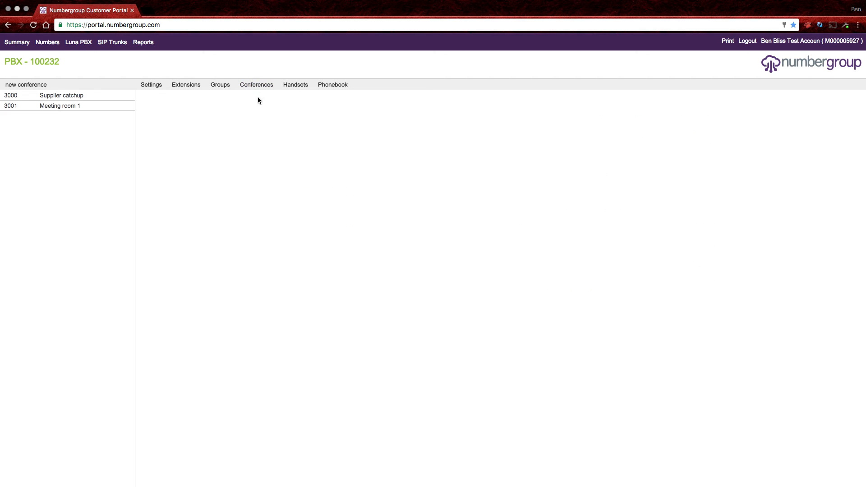
click(100, 96)
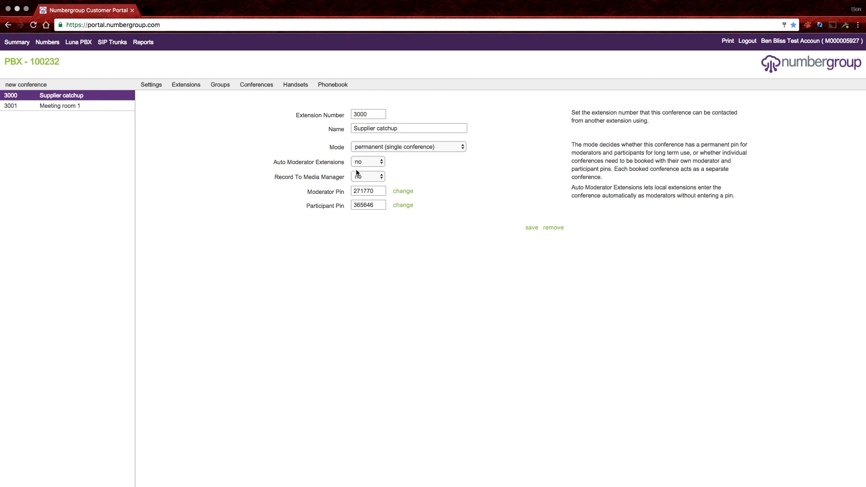